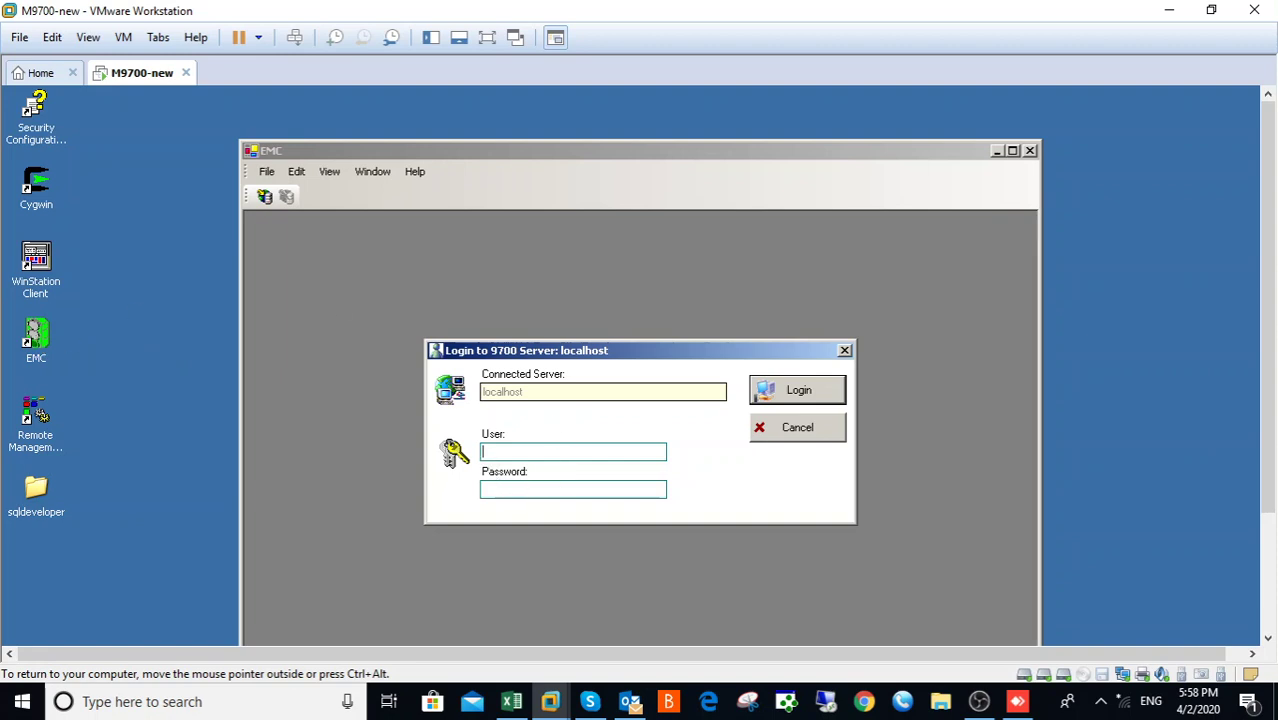
Log in to the localhost 9700 server with the user's password
key(Return)
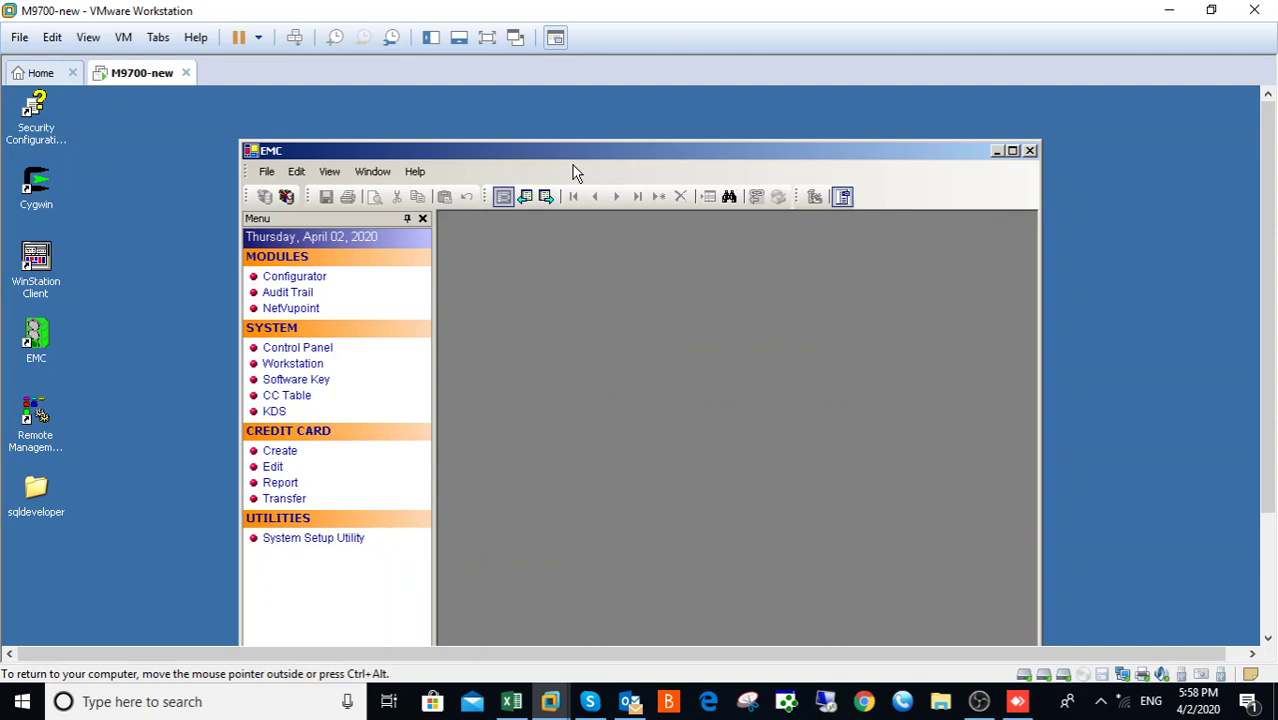
Open the 1 - Restaurant revenue center descriptors in Configurator at the Printing settings
drag(567, 152, 560, 117)
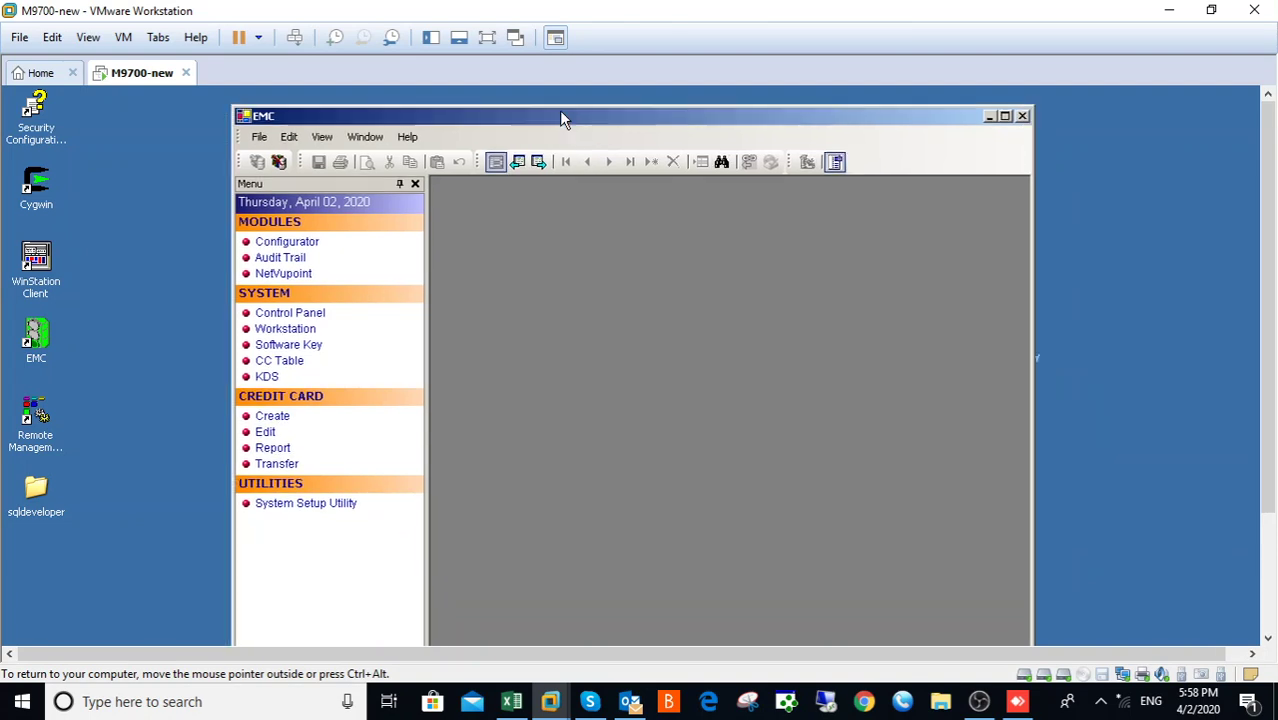
click(284, 246)
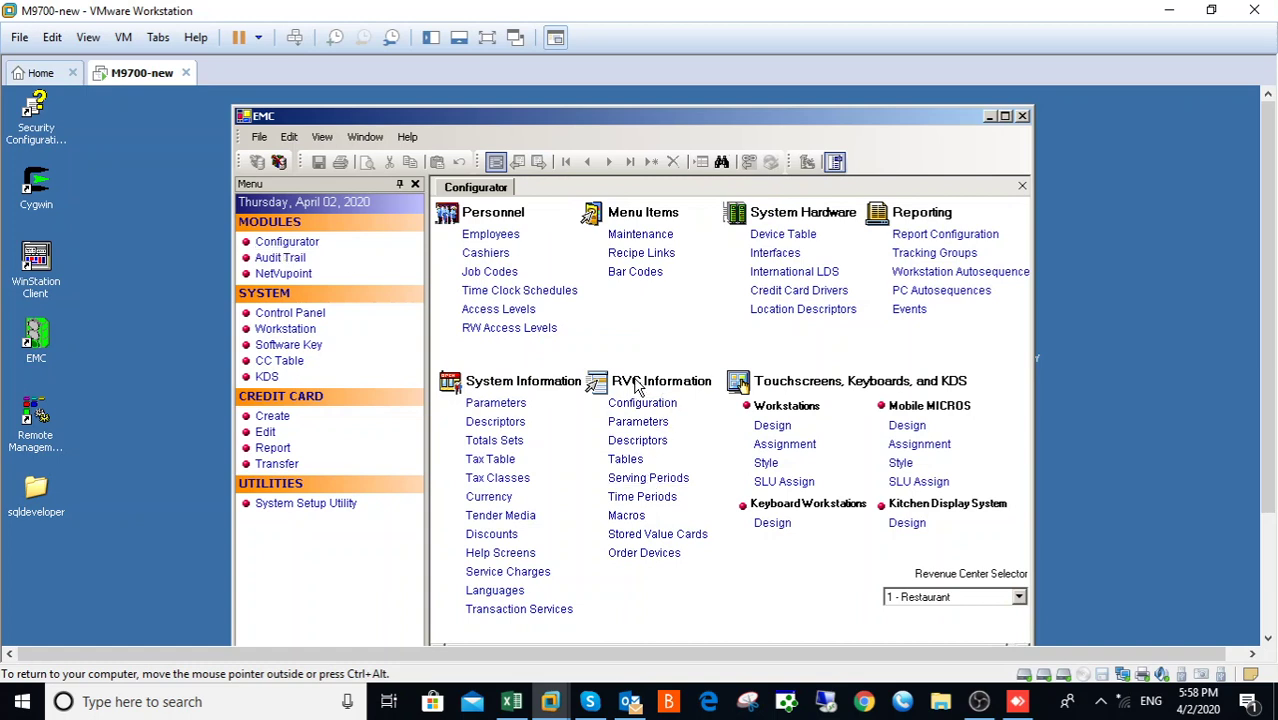
click(628, 441)
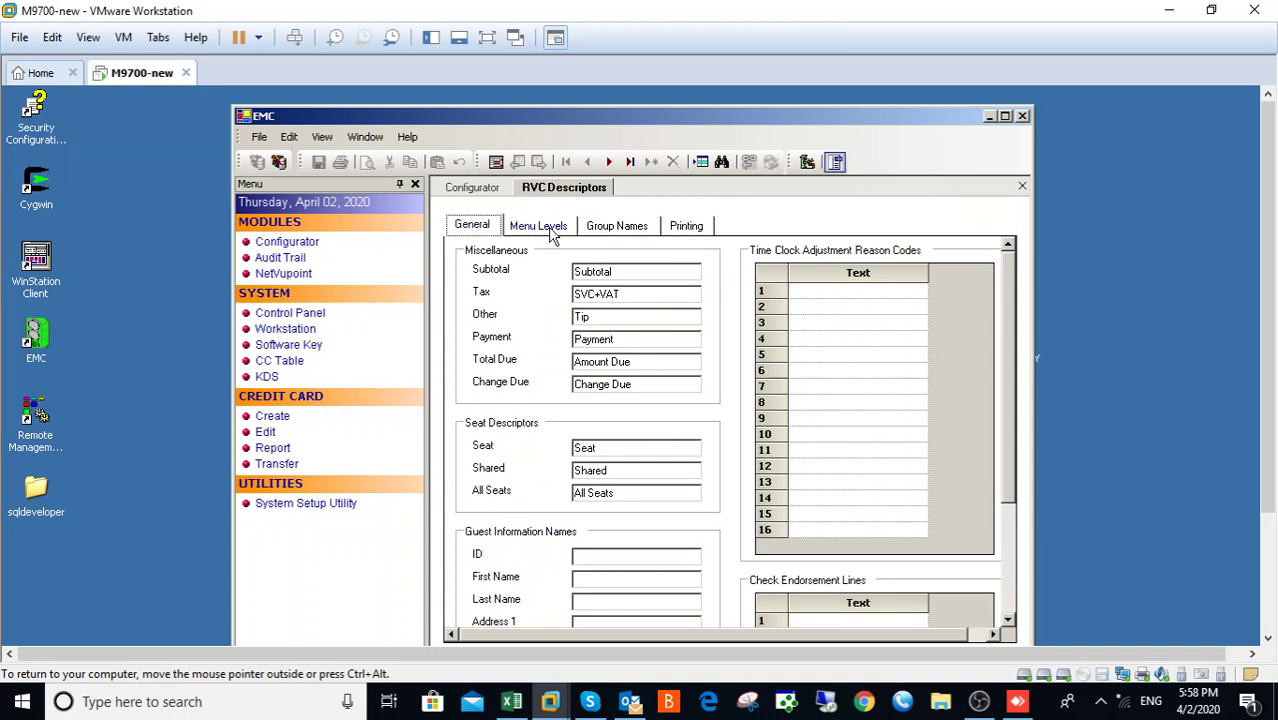
click(690, 228)
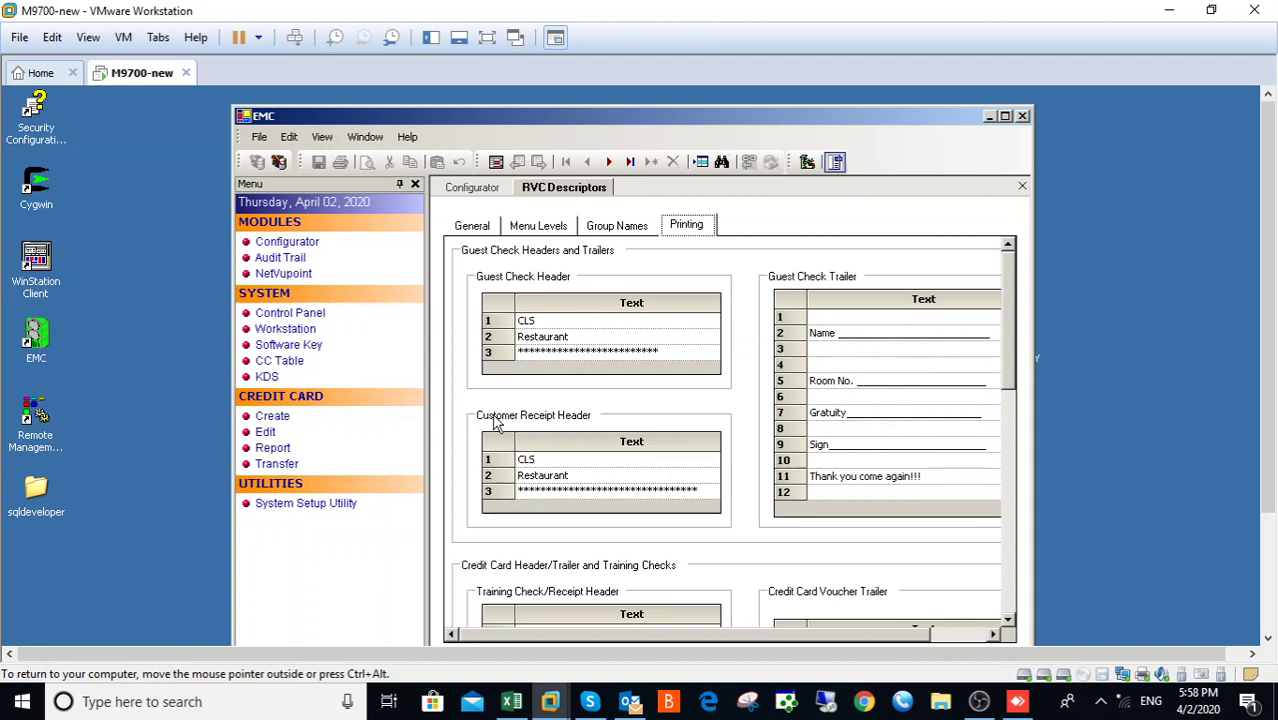
Change guest check header line 1 from 'CLS' to 'Current Link System'
click(540, 320)
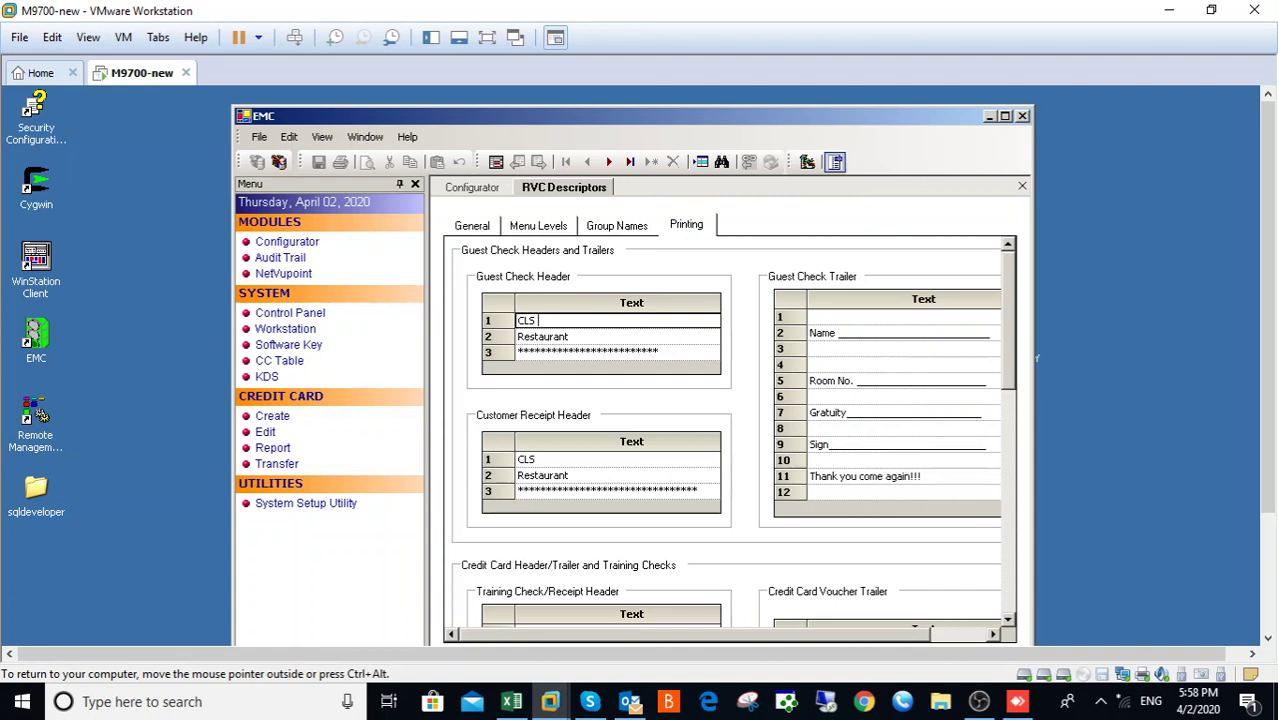
key(BackSpace)
key(BackSpace)
key(BackSpace)
text(rre)
text(ine)
key(BackSpace)
key(BackSpace)
key(BackSpace)
text(S)
text(ysyt)
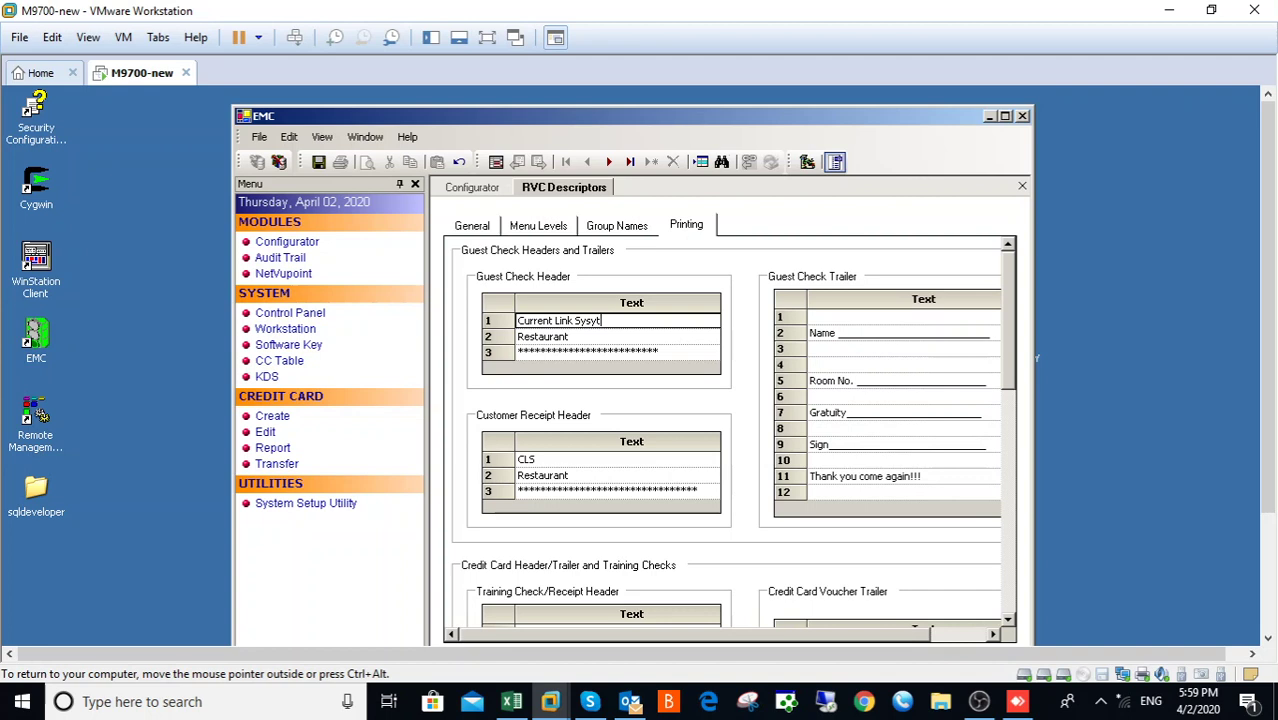
text(tem)
Set customer receipt header line 1 to 'Current Link Systems' and save both headers
click(530, 459)
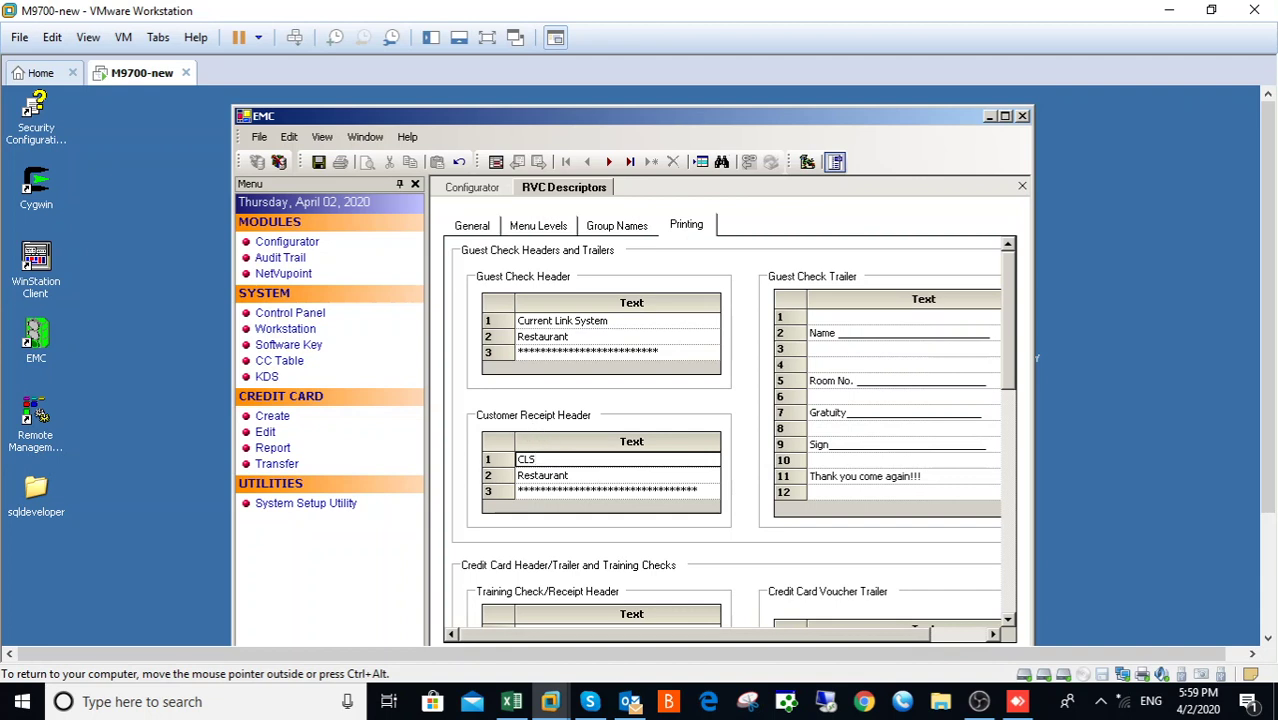
key(BackSpace)
text(ent Link )
text(S)
text(ystems)
click(318, 163)
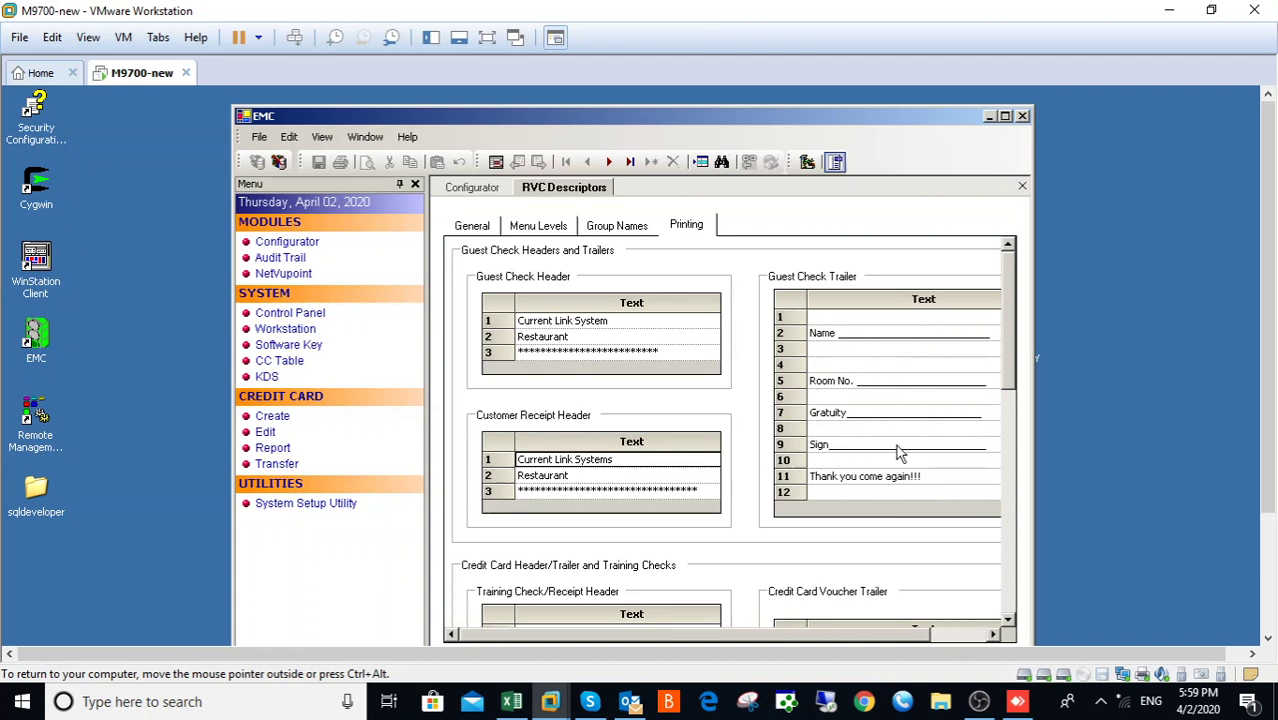
Replace trailer line 11 'Thank you come again!!!' with 'Hope you enjoyed your stay!!!' and save
click(925, 477)
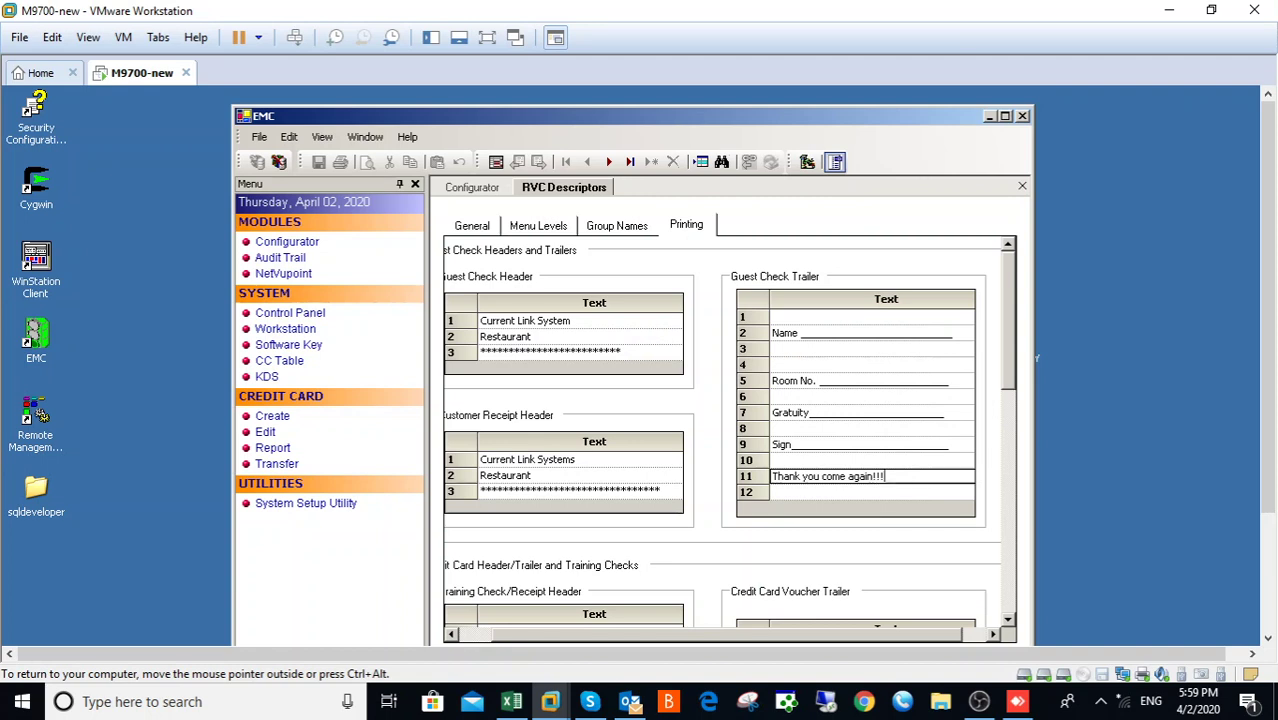
key(BackSpace)
key(BackSpace)
key(BackSpace)
key(BackSpace)
key(BackSpace)
key(BackSpace)
key(BackSpace)
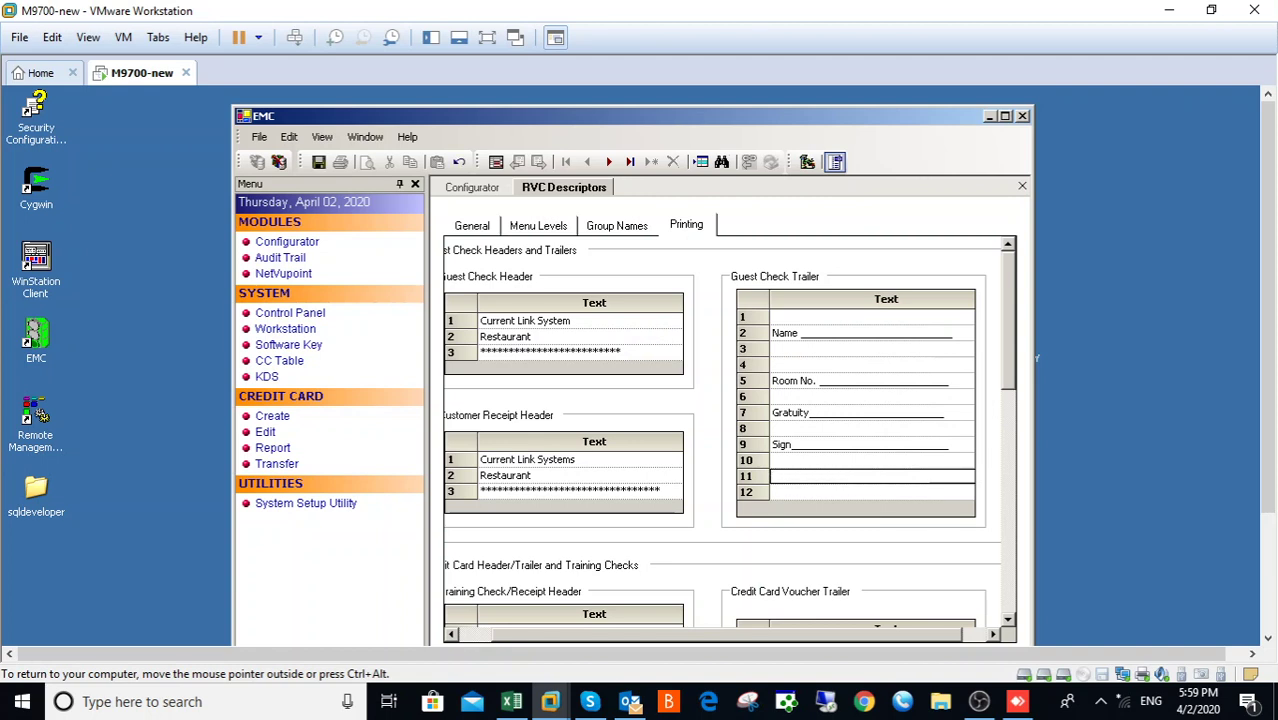
text(Ho)
text(pe ypu)
key(BackSpace)
key(BackSpace)
text(u )
text(enj)
text(oyed )
text(yo)
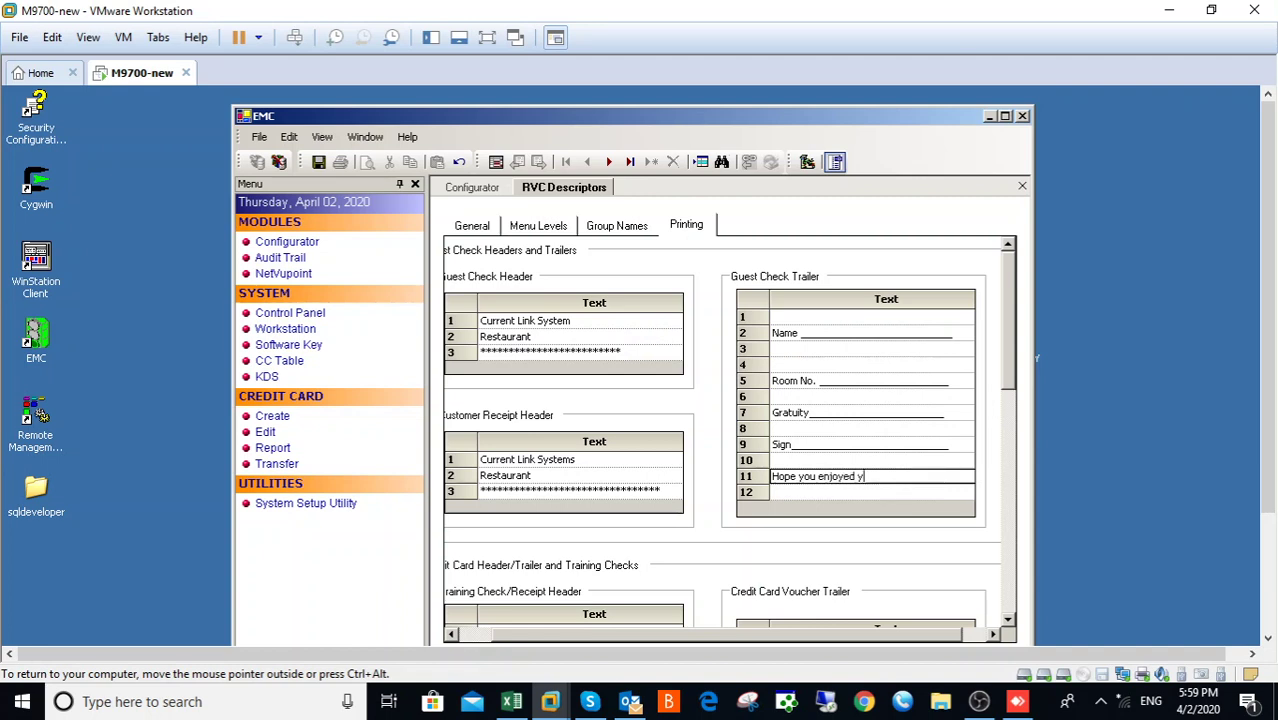
text(ur stay)
text(!)
text(!!)
click(318, 163)
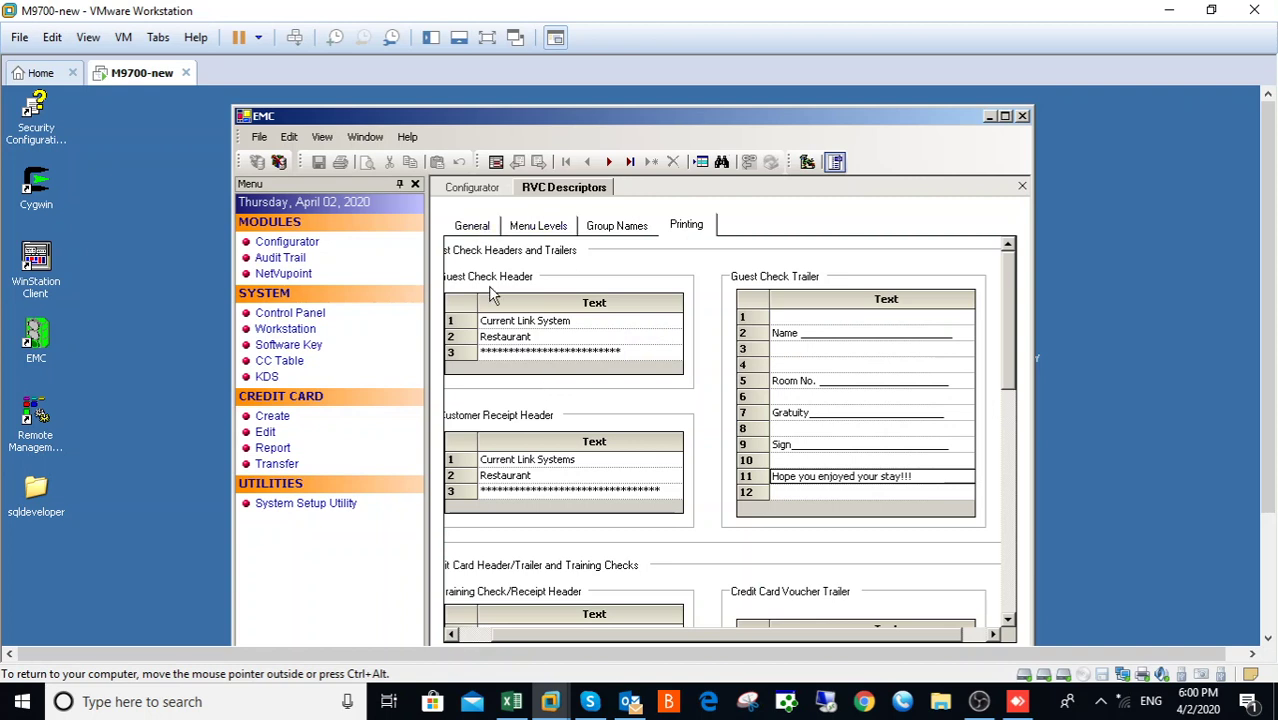
scroll(482, 630, left, 2)
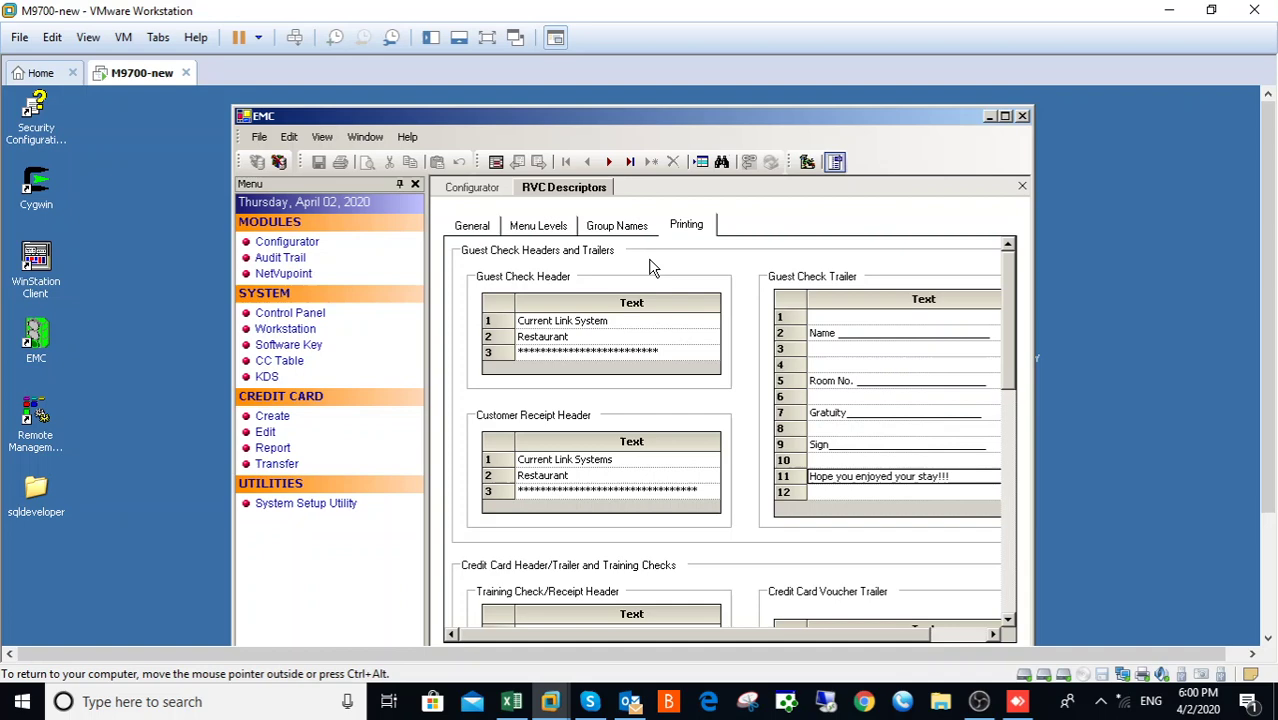
Close the Restaurant descriptors and open descriptors for 2 - Room Service
right_click(550, 185)
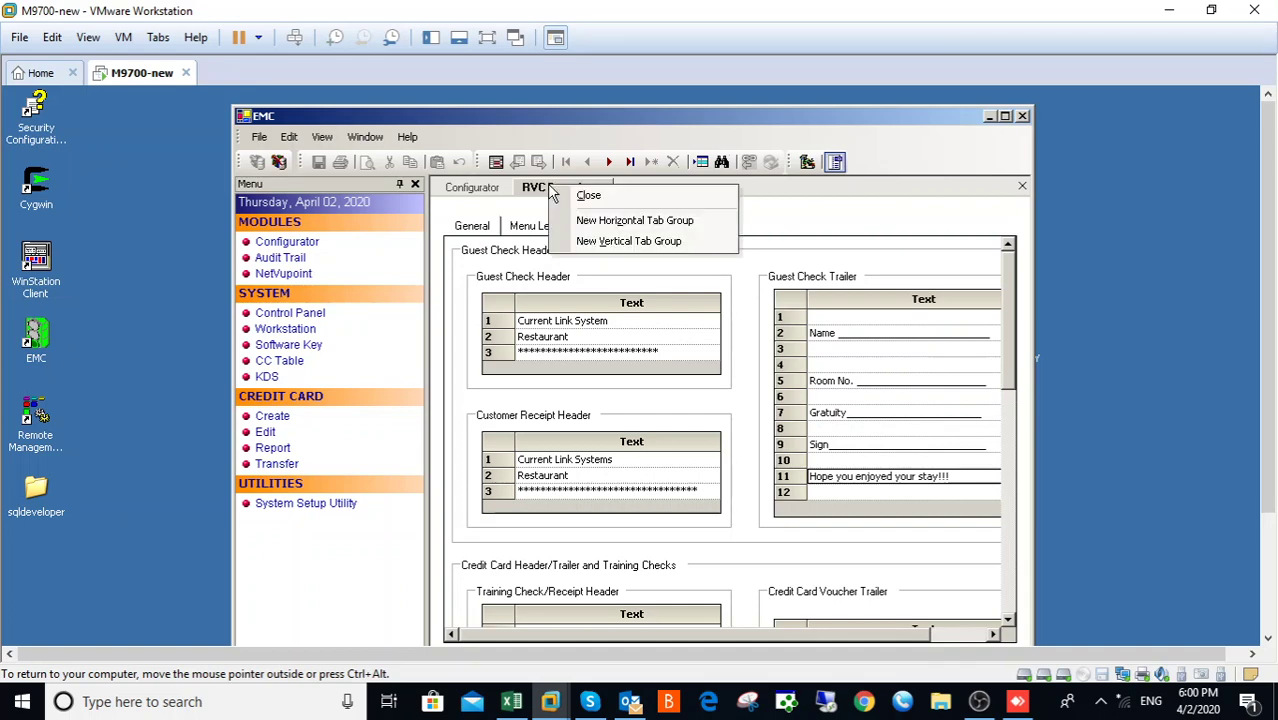
click(586, 196)
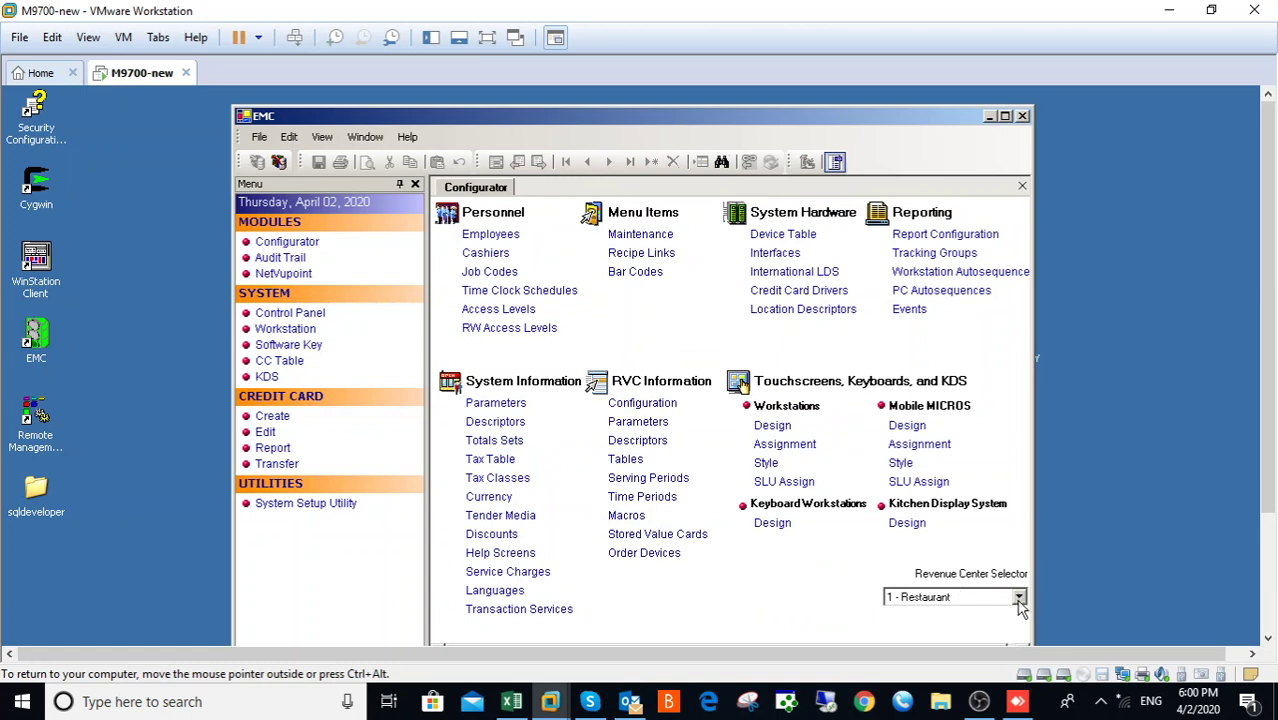
click(1018, 600)
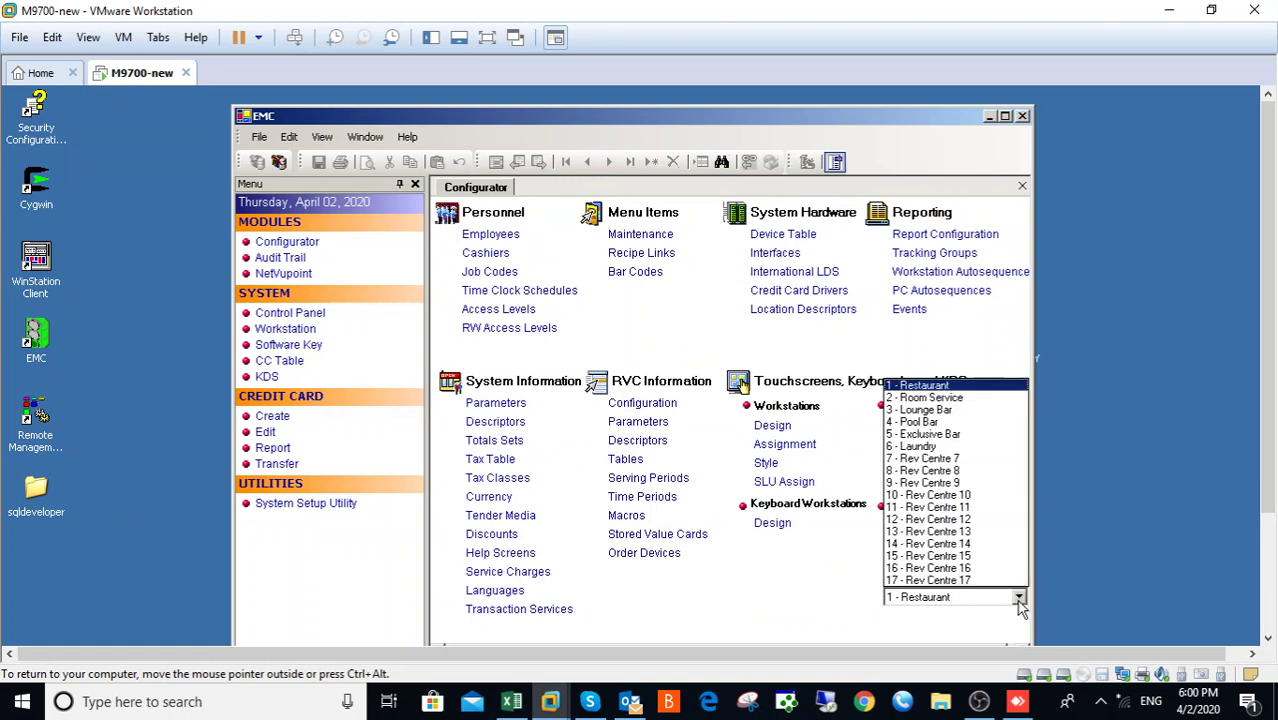
click(940, 399)
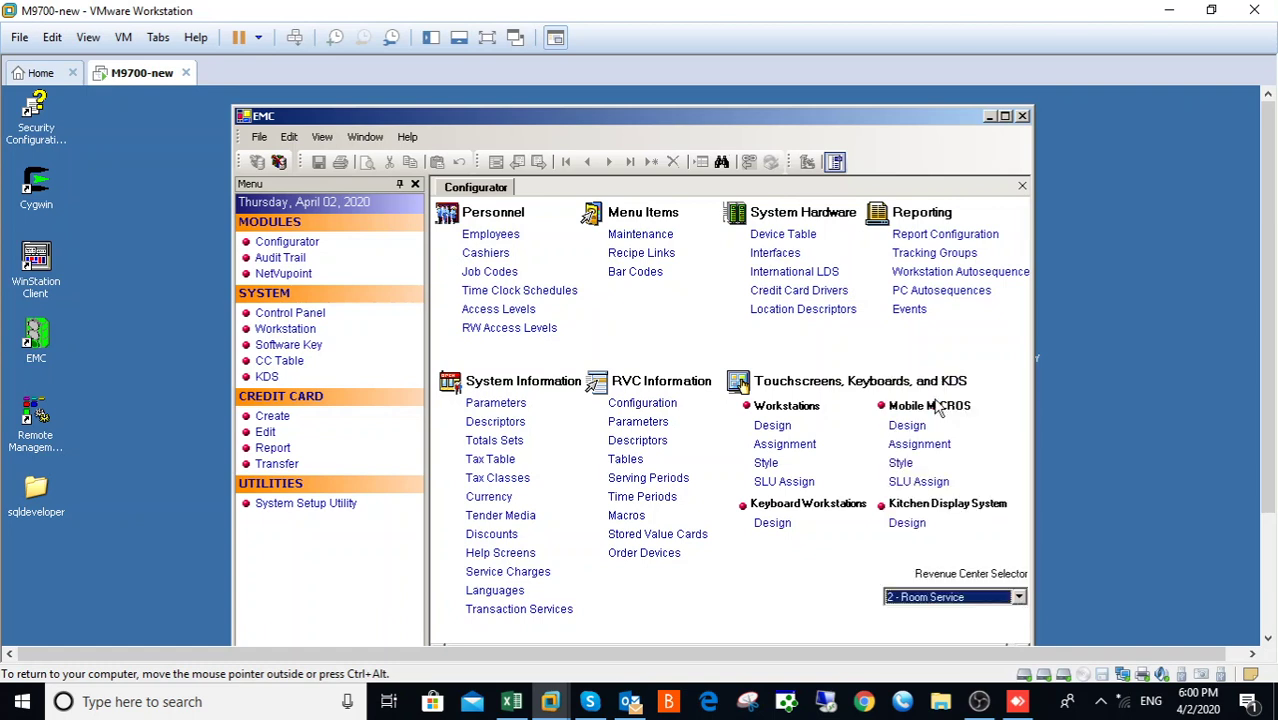
click(633, 441)
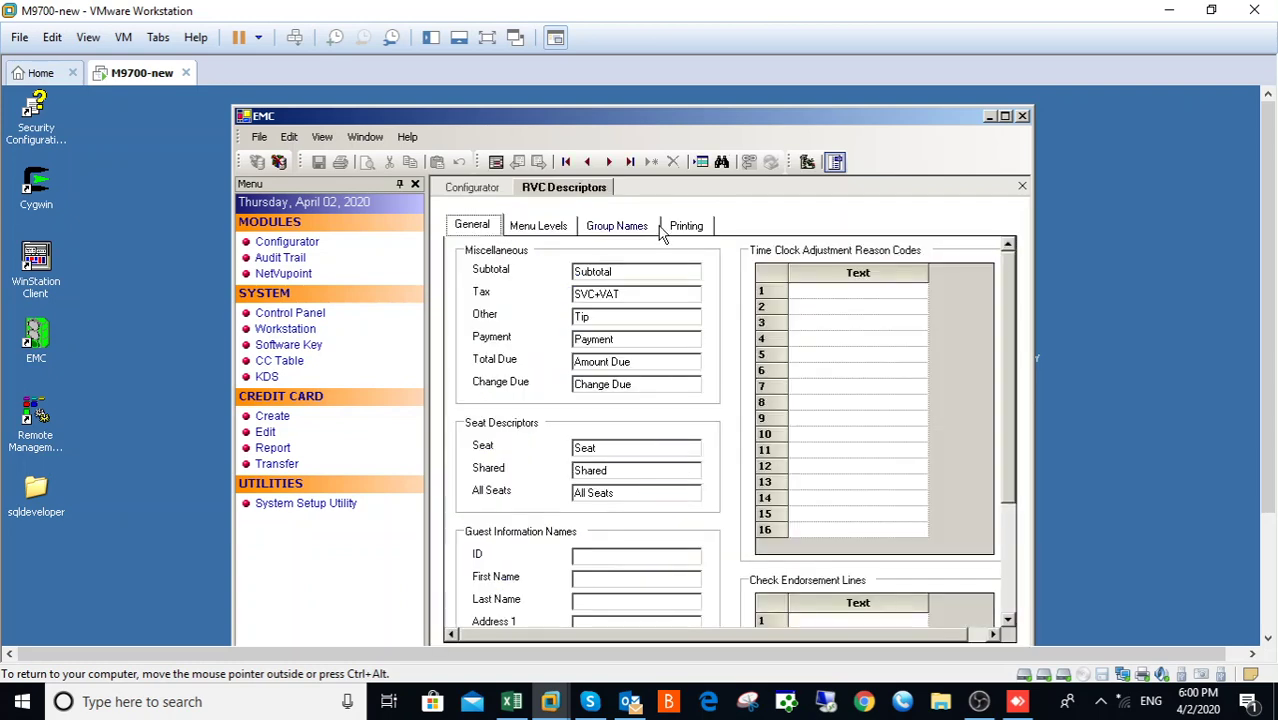
Change Room Service's first customer receipt header line to 'CLS' and save
click(686, 228)
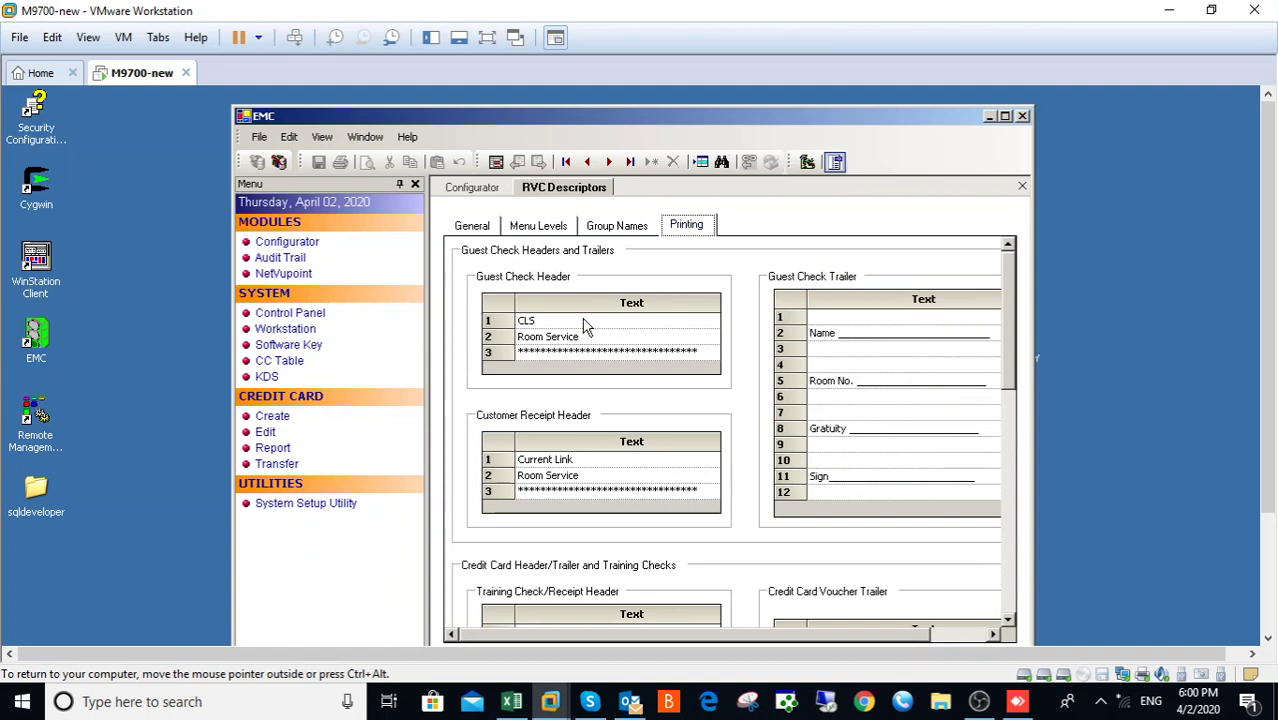
click(540, 322)
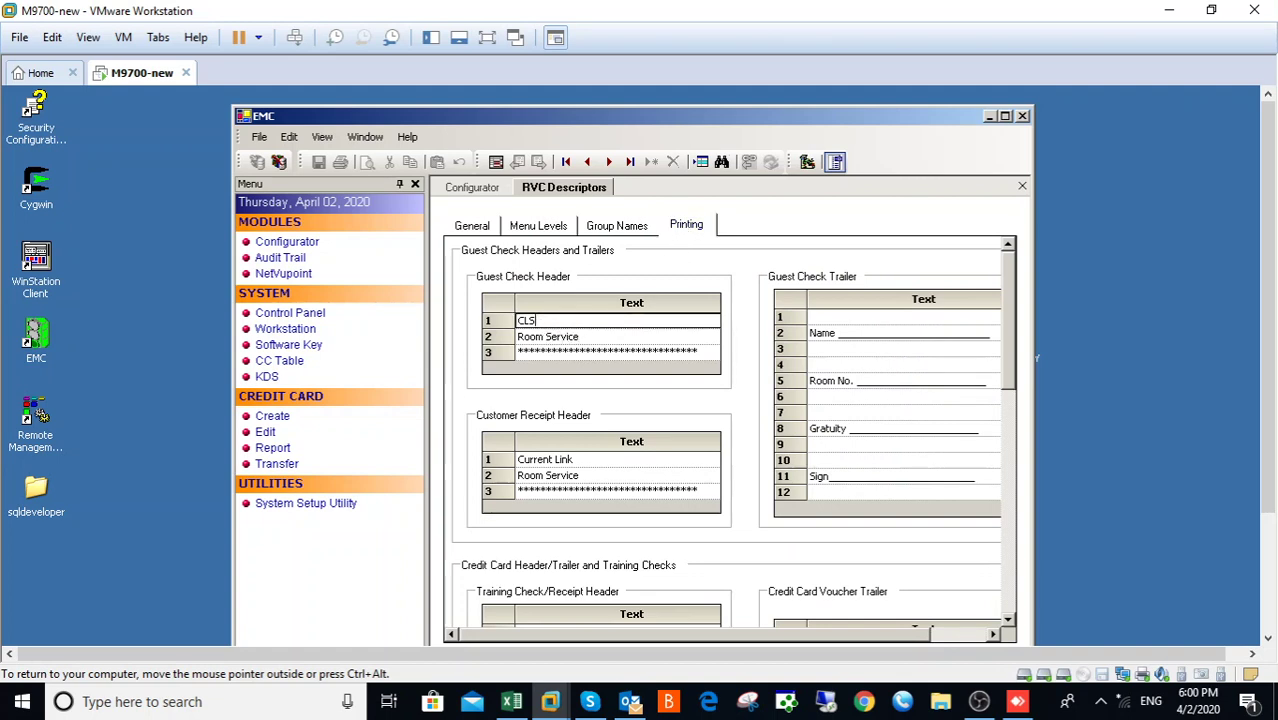
click(580, 461)
key(BackSpace)
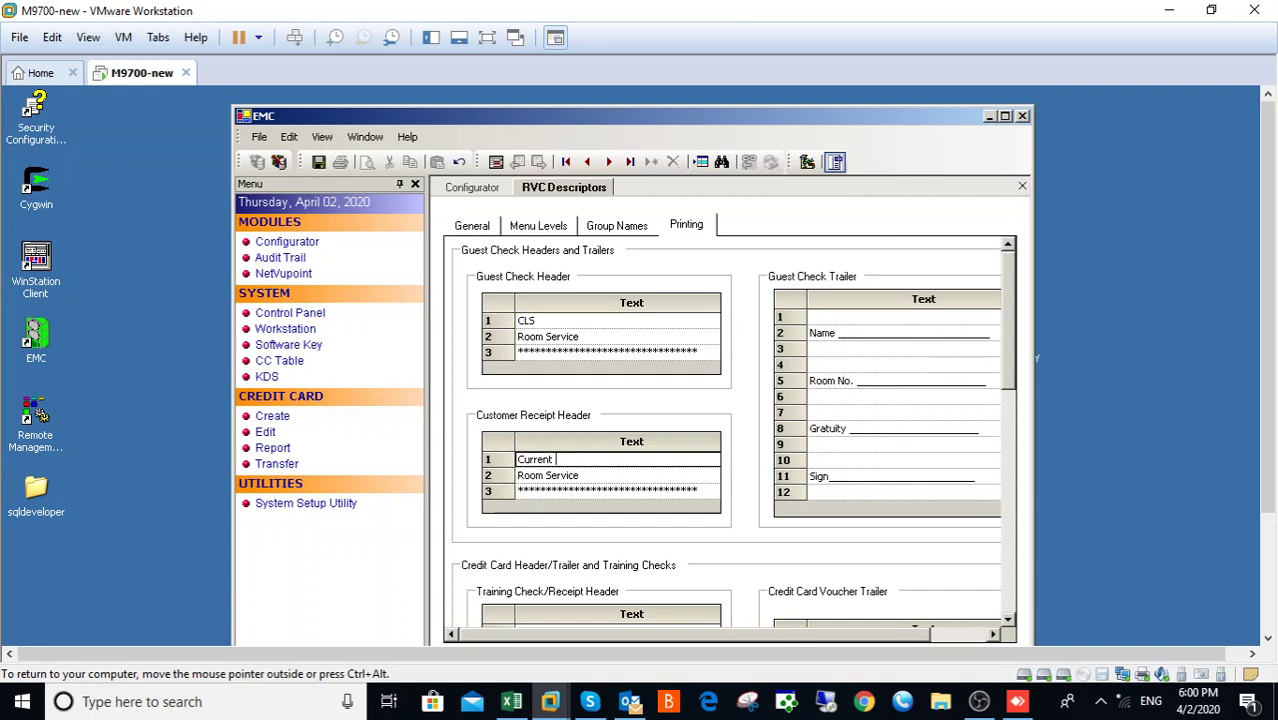
key(BackSpace)
key(BackSpace)
key(BackSpace)
key(BackSpace)
text(s)
text(LA)
key(BackSpace)
text(S)
click(319, 163)
Close the Room Service descriptors form, returning to the Configurator
click(825, 489)
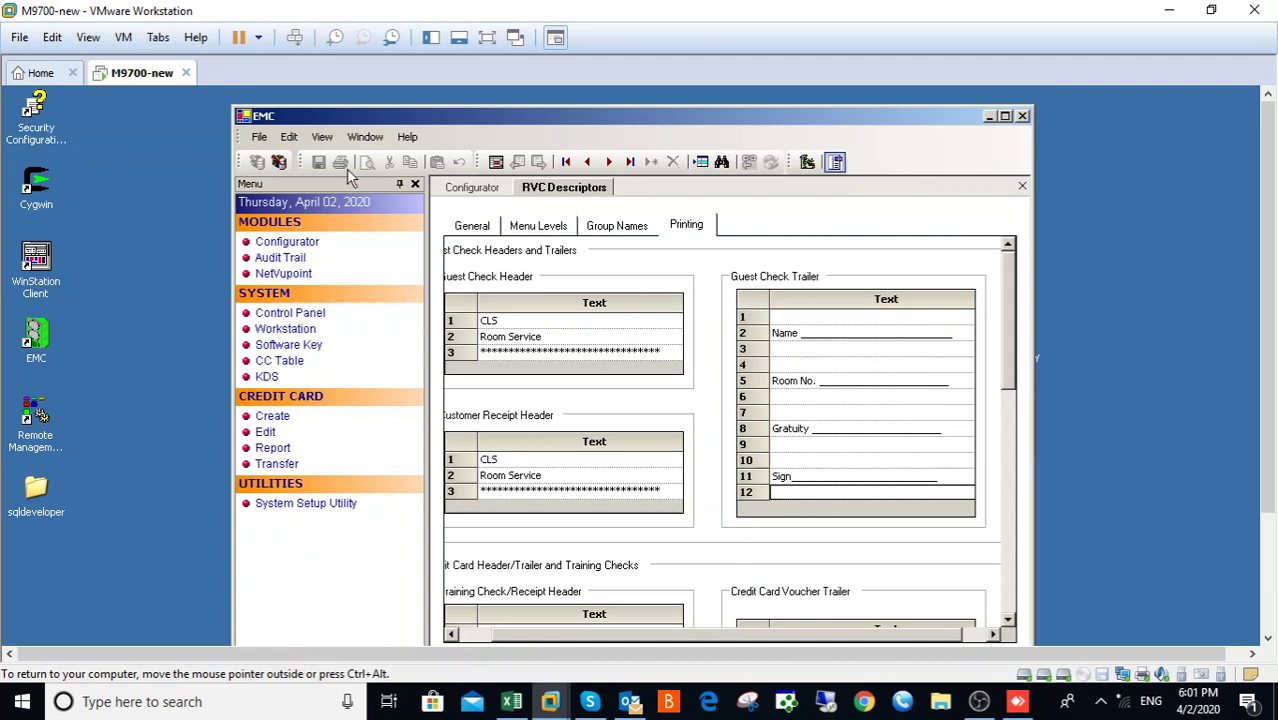
right_click(573, 195)
click(592, 197)
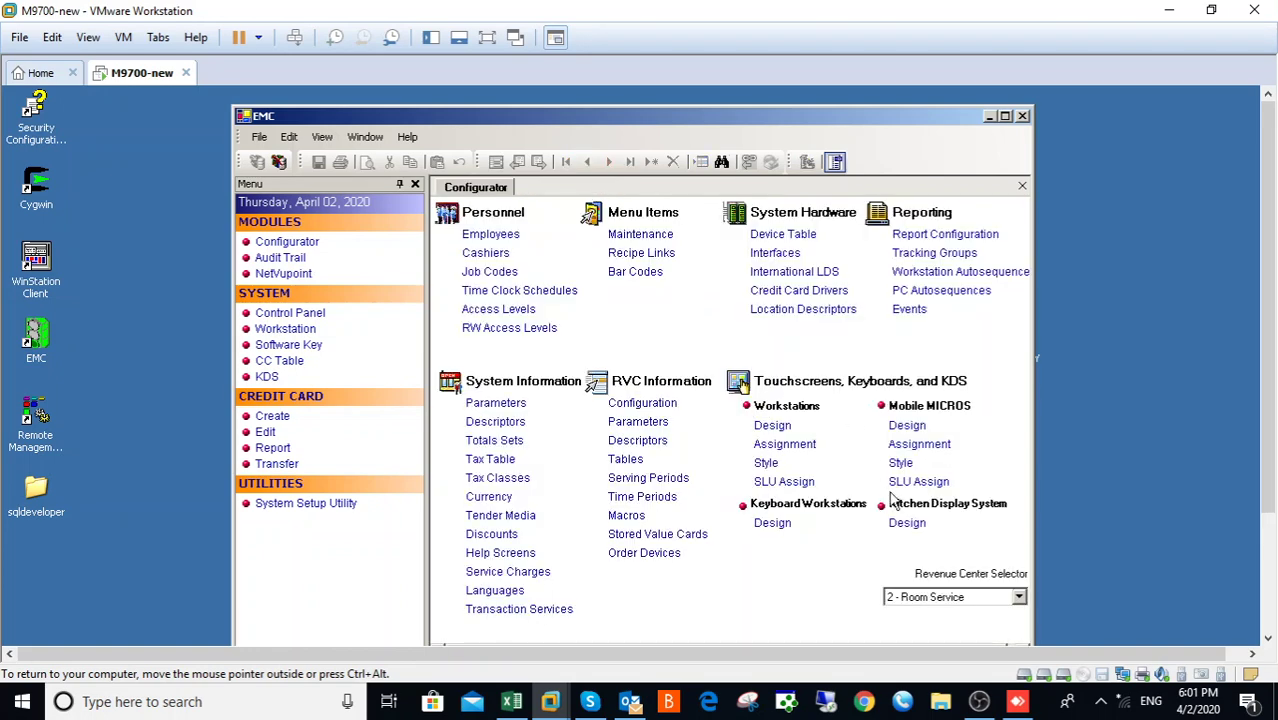